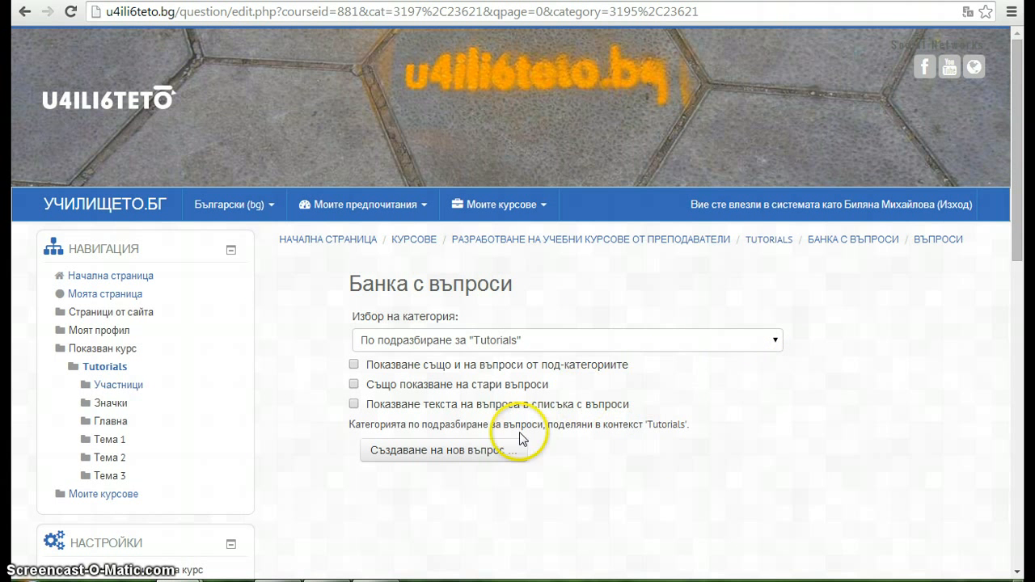
Start creating a new question of the type "Вярно-Невярно" in the question bank.
click(510, 455)
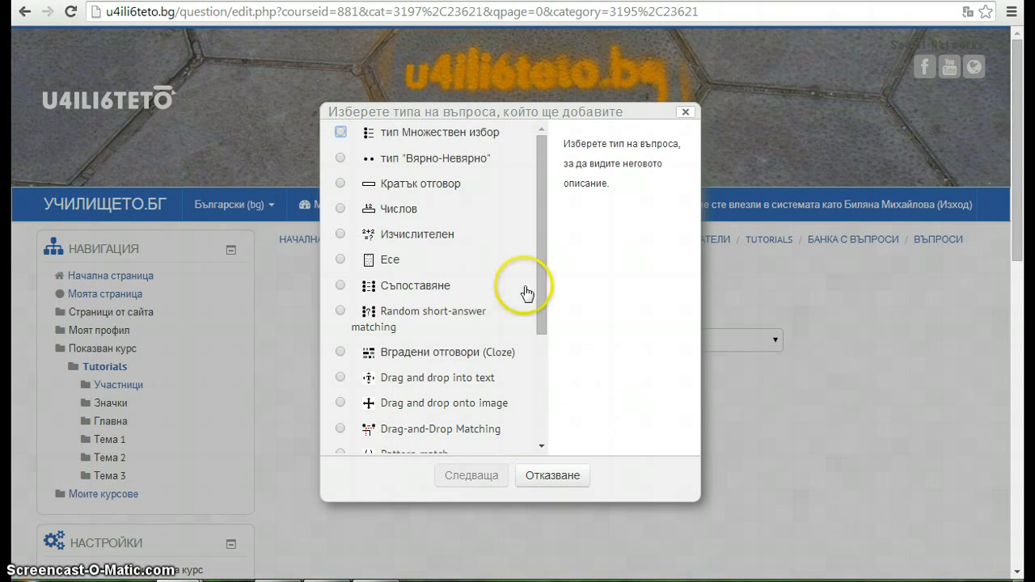
click(340, 158)
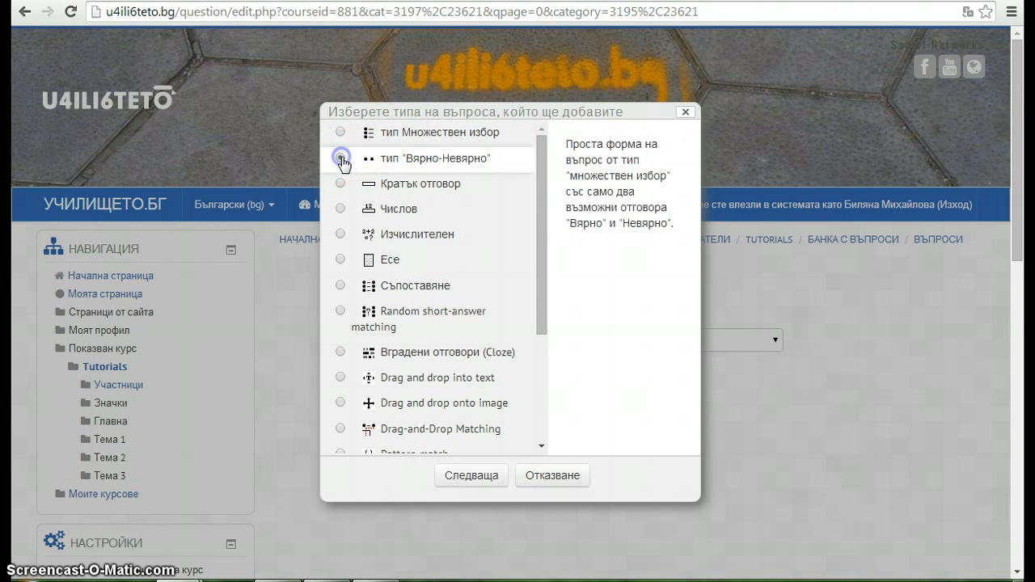
click(485, 476)
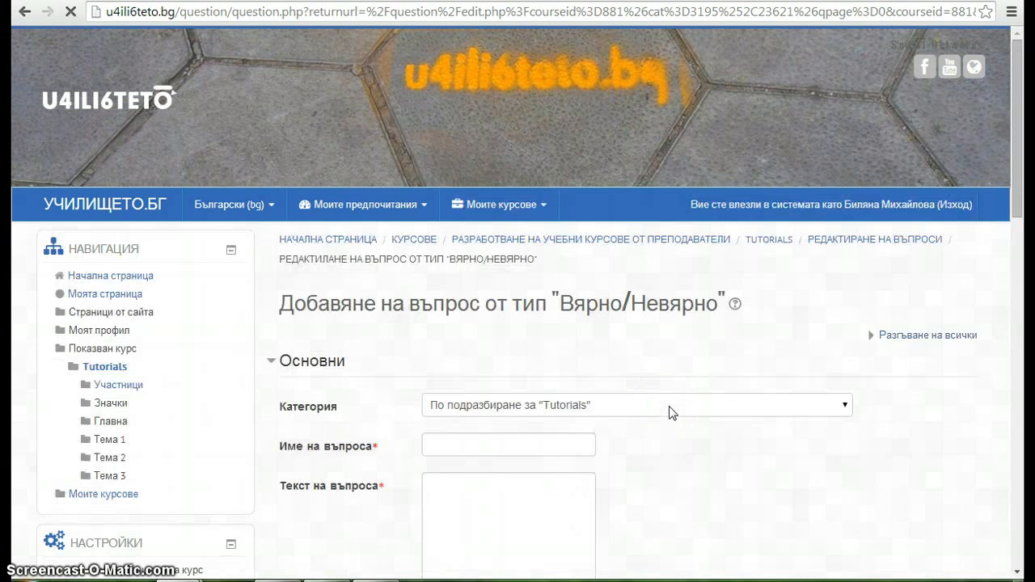
Assign the new question to the category "Древна Елада".
scroll(671, 412, down, 1)
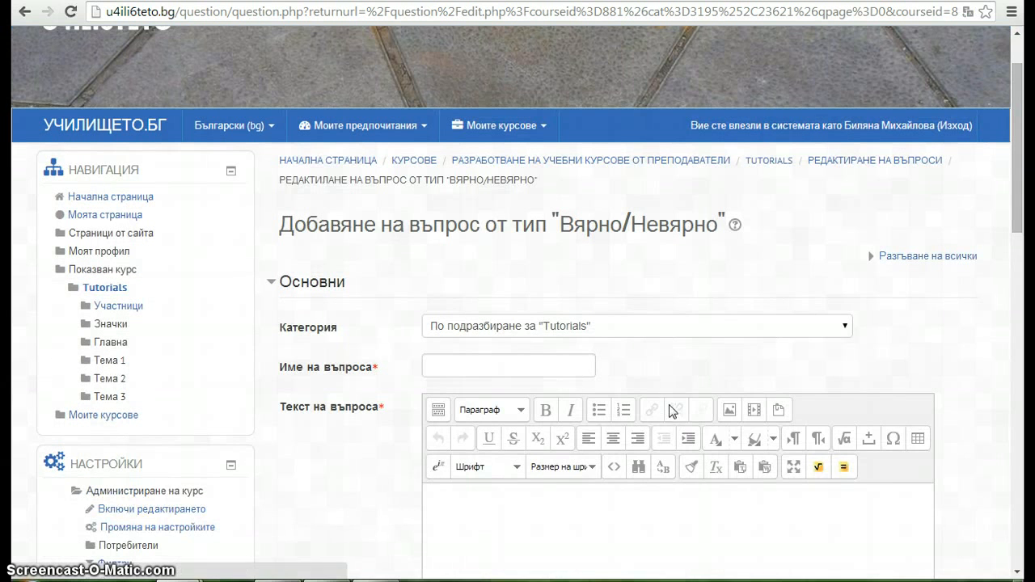
scroll(692, 277, down, 1)
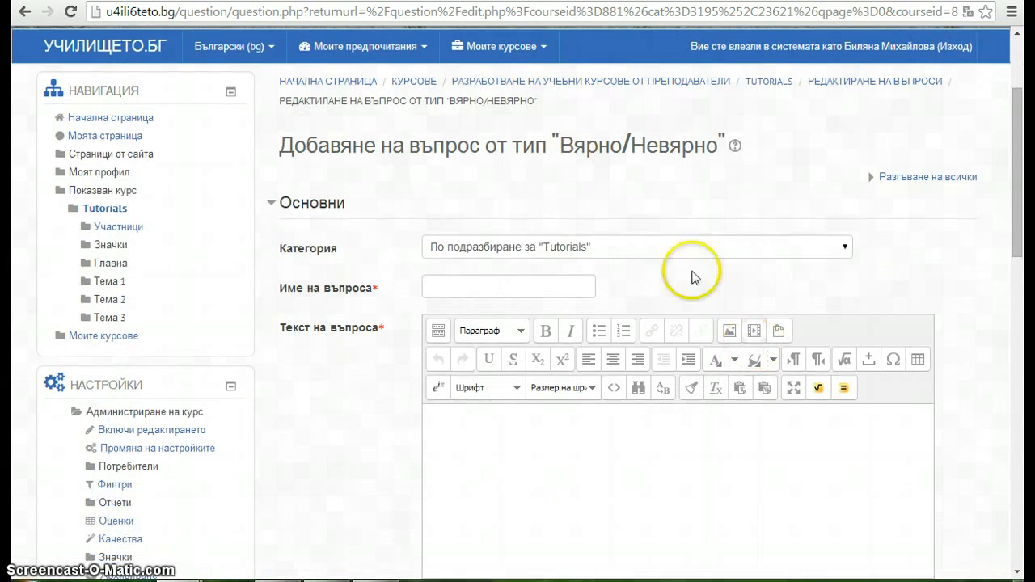
click(846, 251)
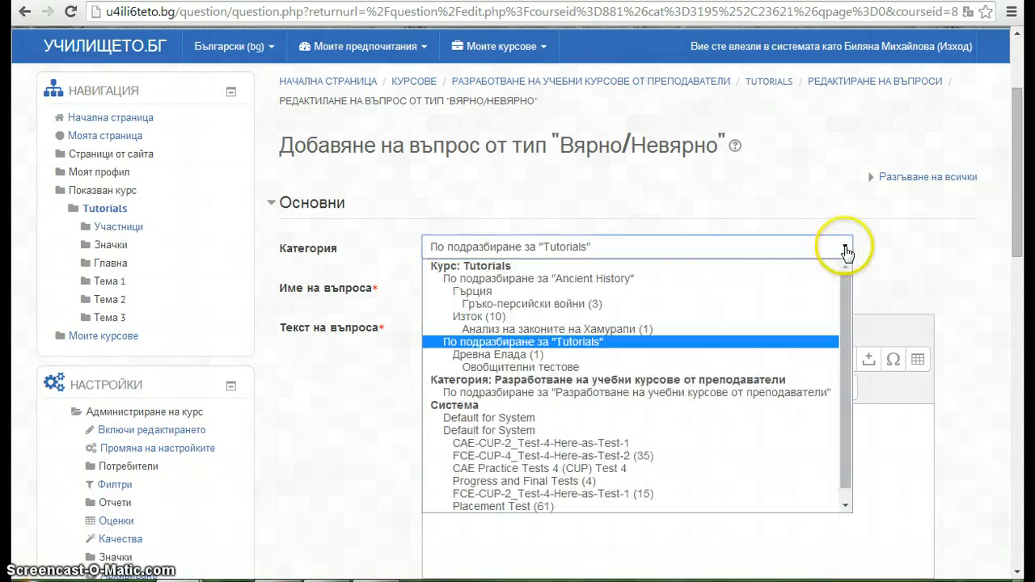
click(817, 356)
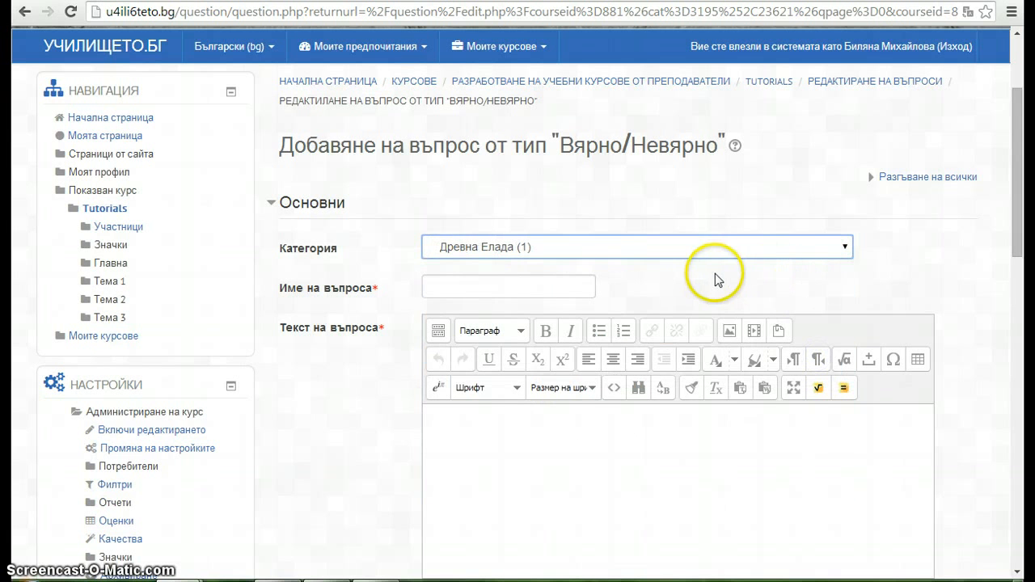
Name the question "Пример за Вярно Невярно".
click(460, 287)
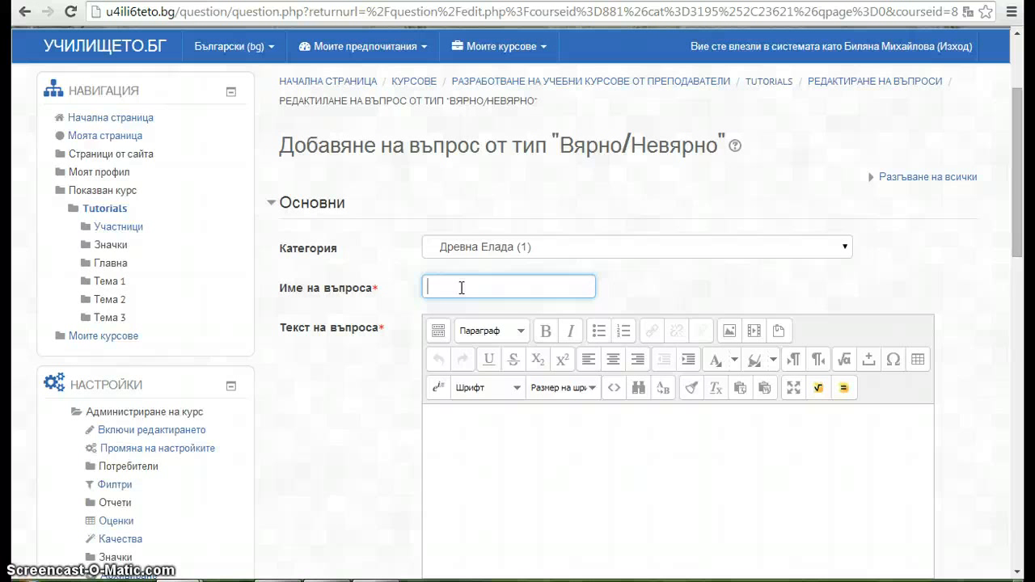
text(P)
text(Пример за)
text( Вярно)
text( Невярно)
Enter the question text "Древните гърци вярвали, че боговете и богините наблюдават смъртните от дворец в облаците над Олимп.".
click(472, 410)
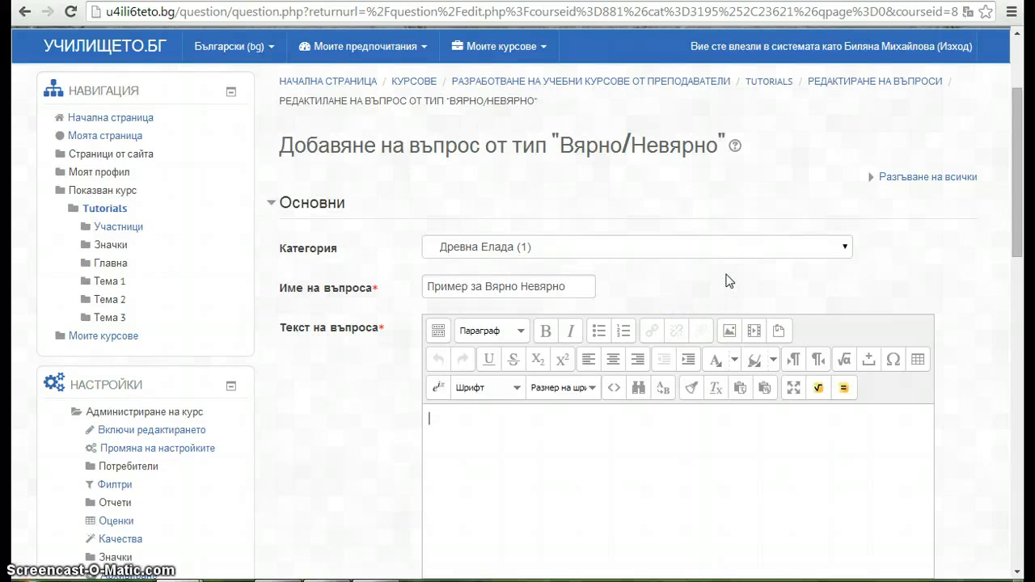
text(Древните гърци вярв)
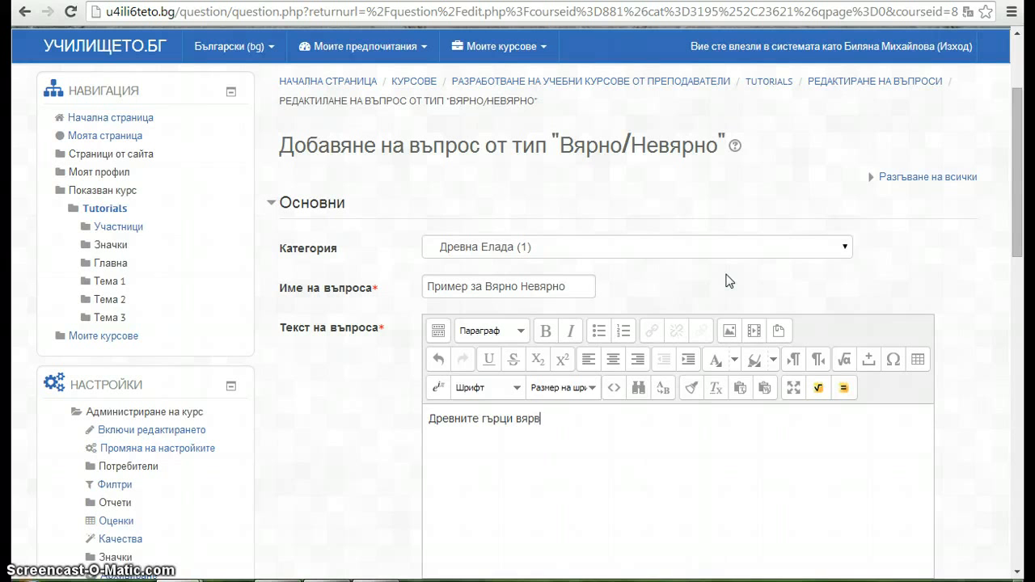
text(али, че боговете и б)
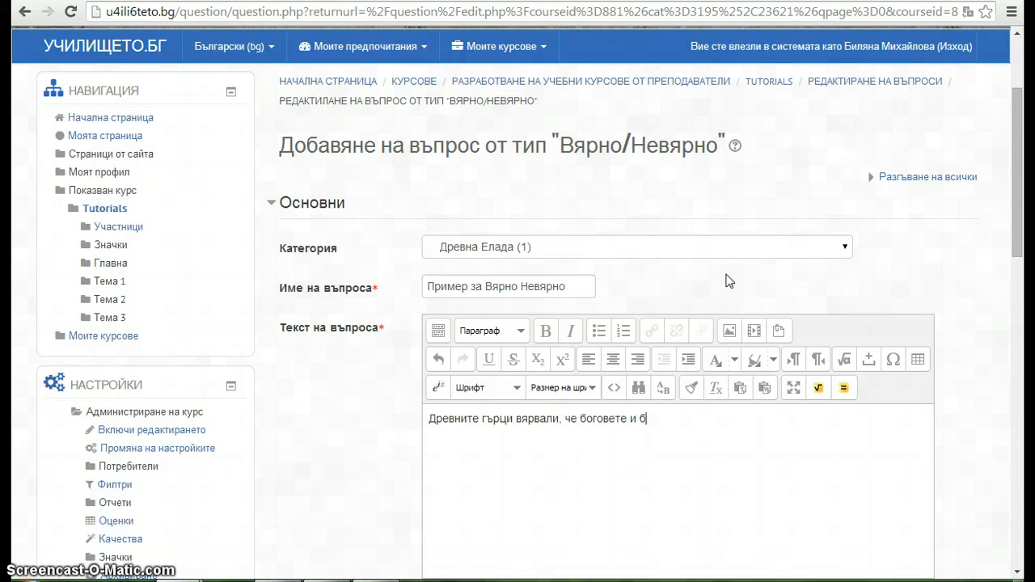
text(огините наблюдават смъртните от )
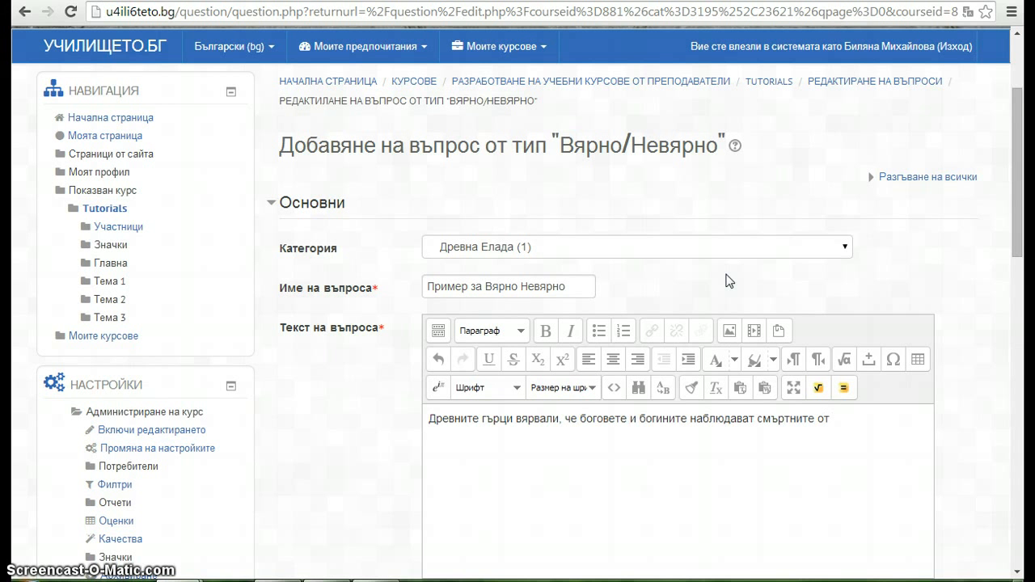
text(дворец в облаците)
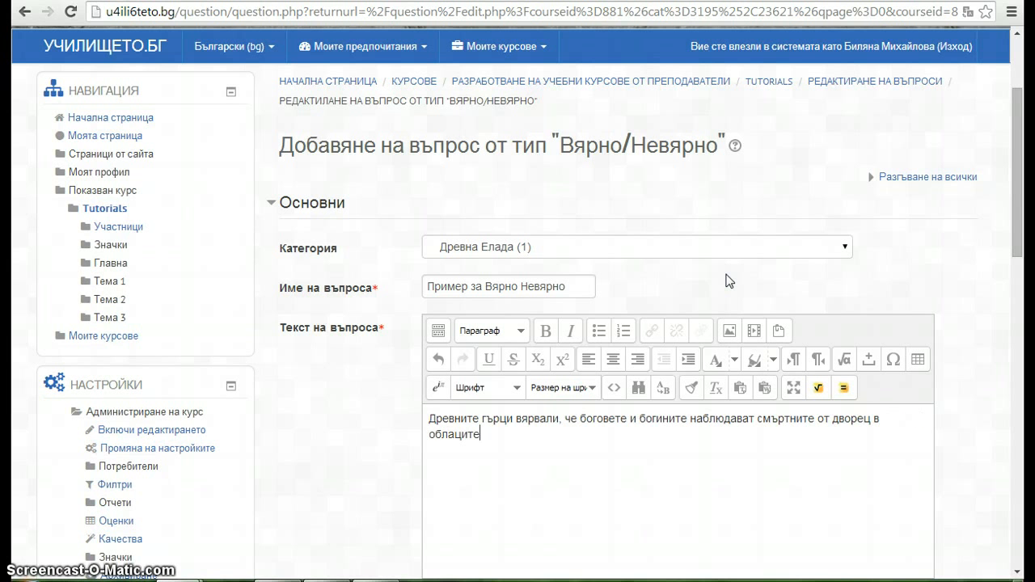
text( над Олимп.)
Set the question's number of points to 2 and its correct answer to "Вярно".
scroll(606, 331, down, 4)
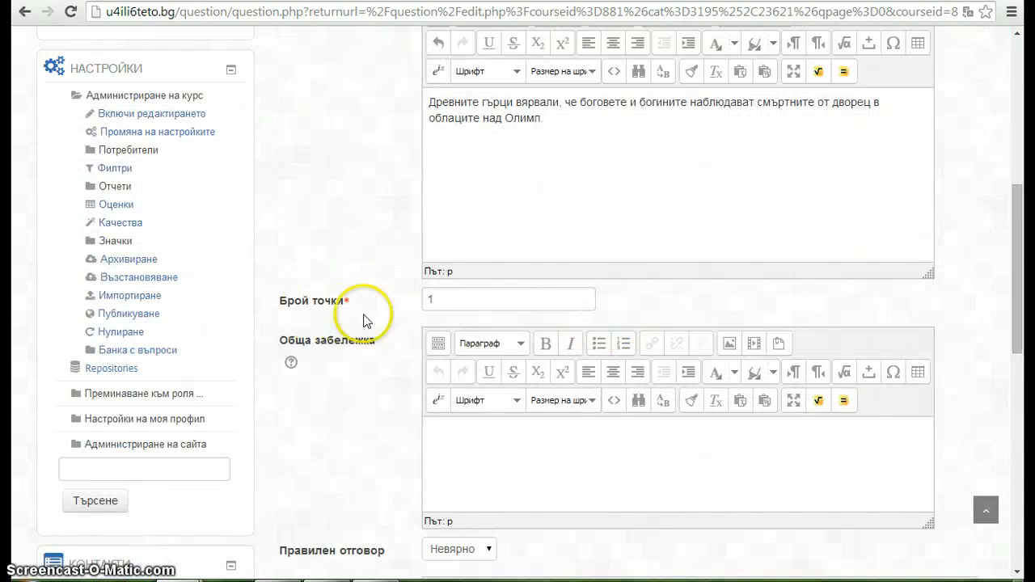
click(475, 300)
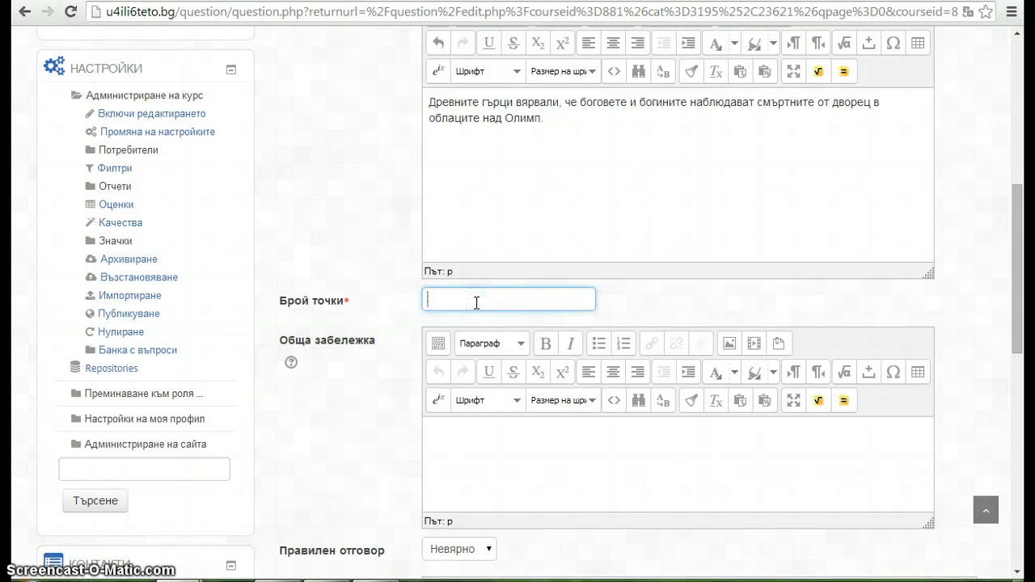
text(2)
scroll(465, 380, down, 1)
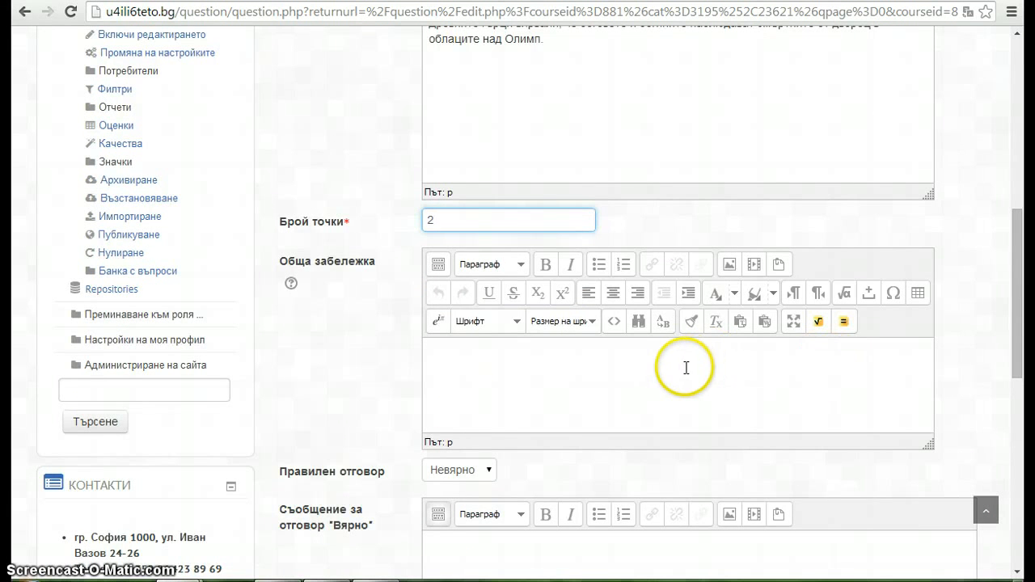
scroll(695, 364, down, 2)
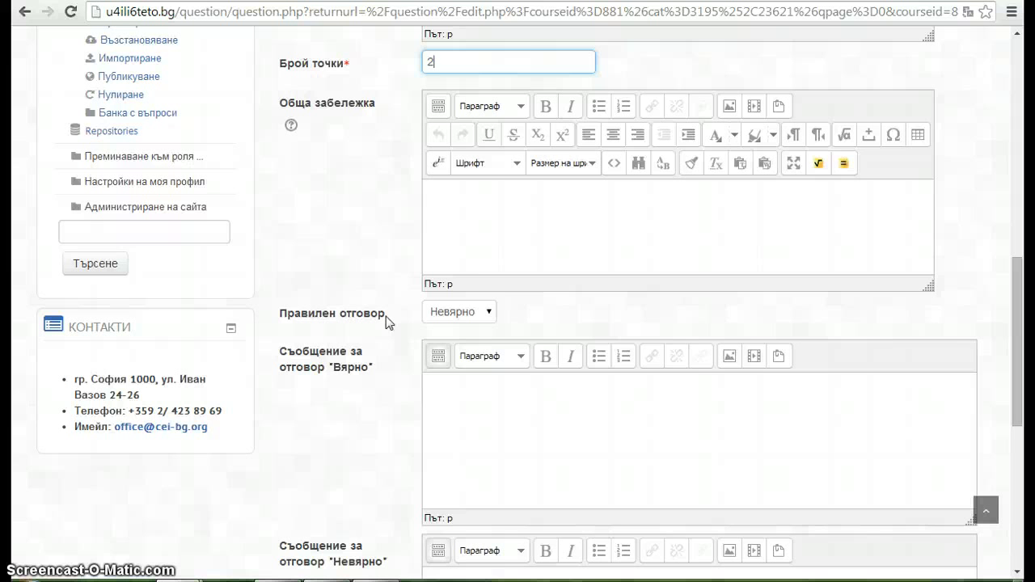
click(493, 316)
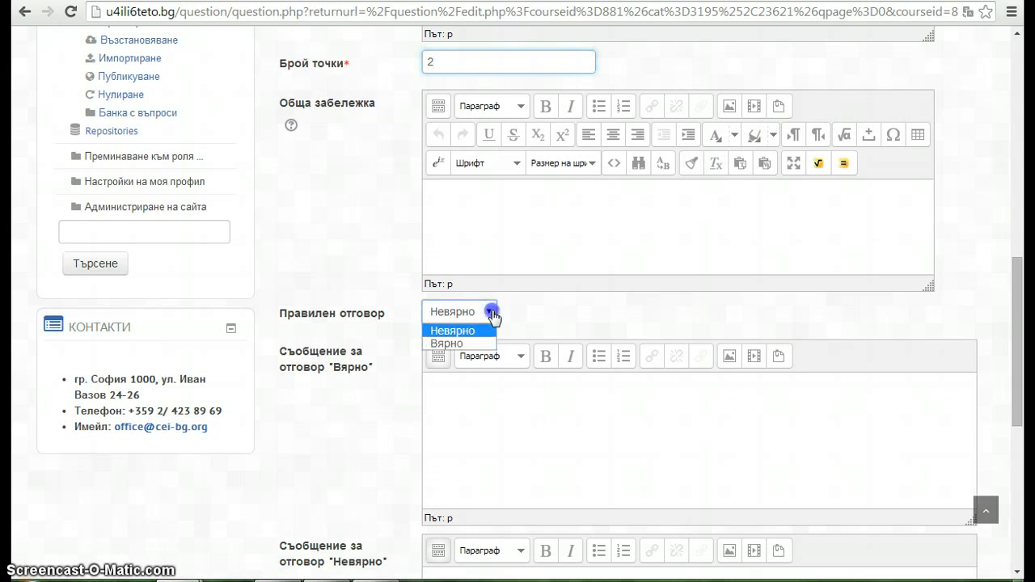
click(481, 344)
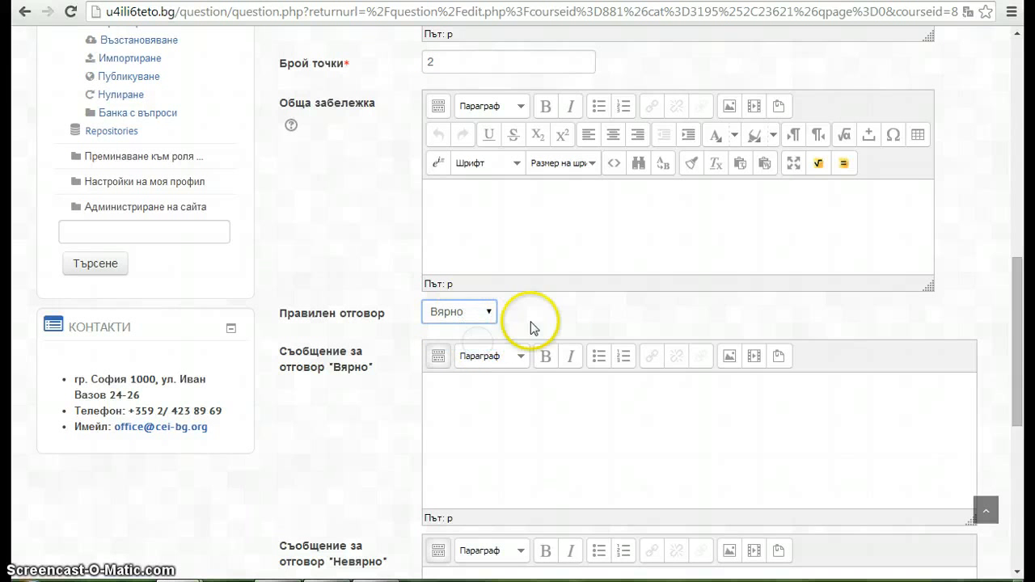
Examine the feedback message fields for the "Вярно" and "Невярно" answers.
scroll(542, 327, down, 1)
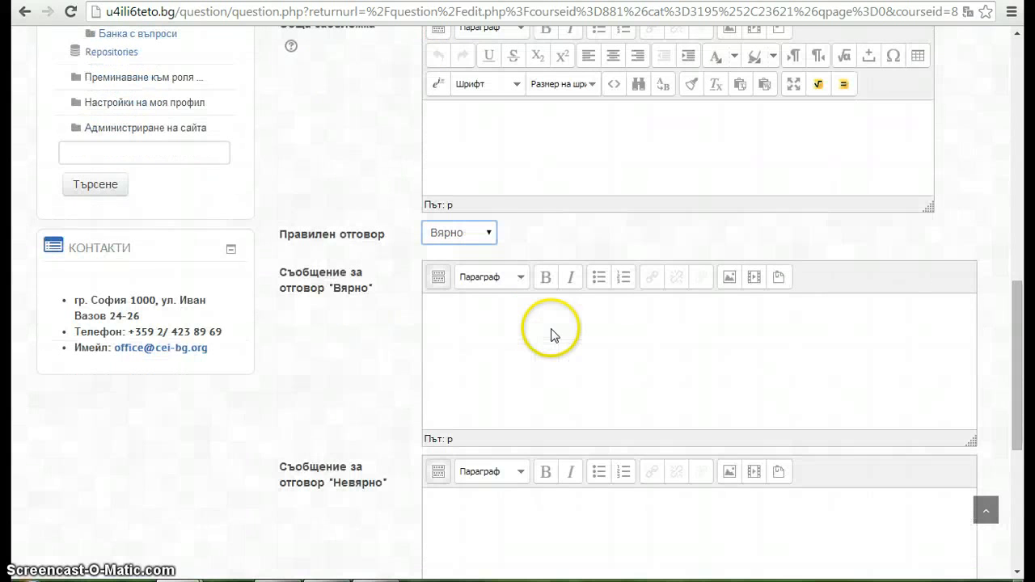
click(508, 354)
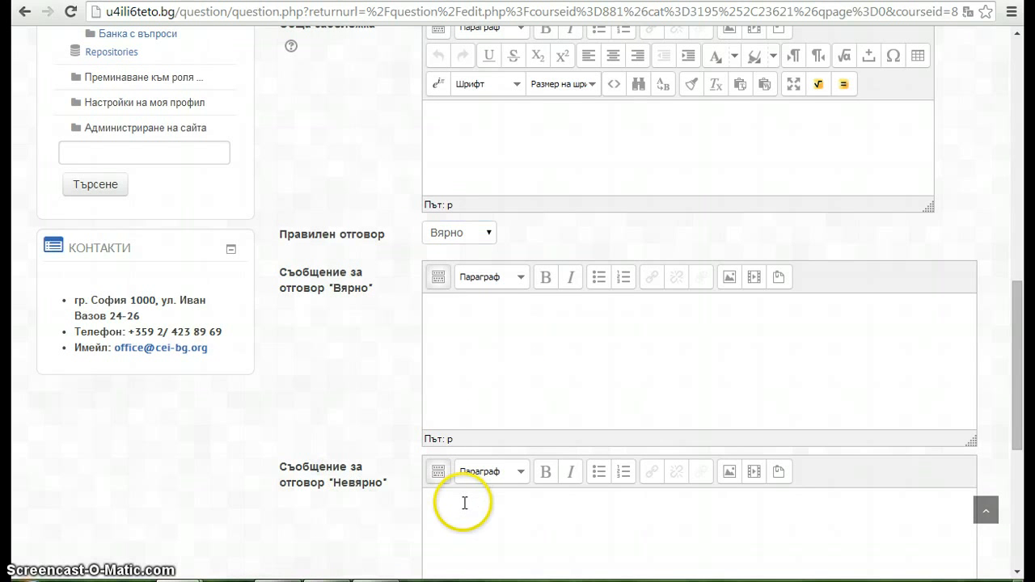
click(465, 501)
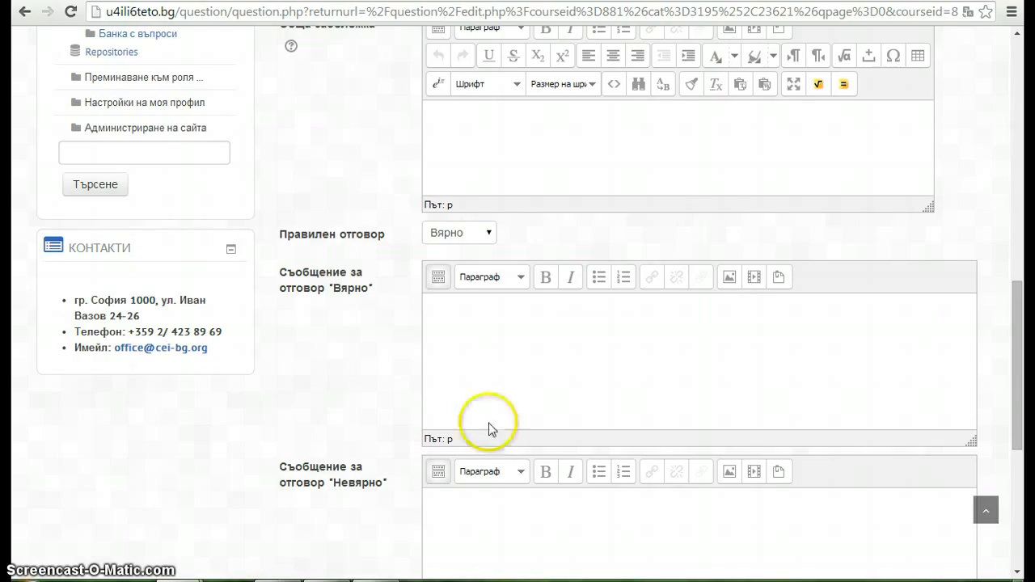
click(491, 372)
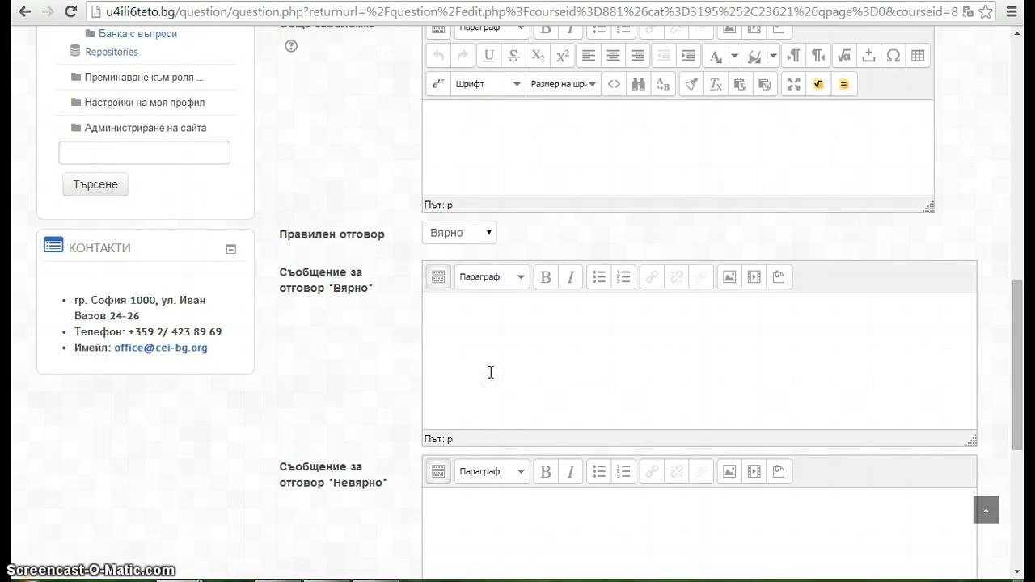
click(488, 501)
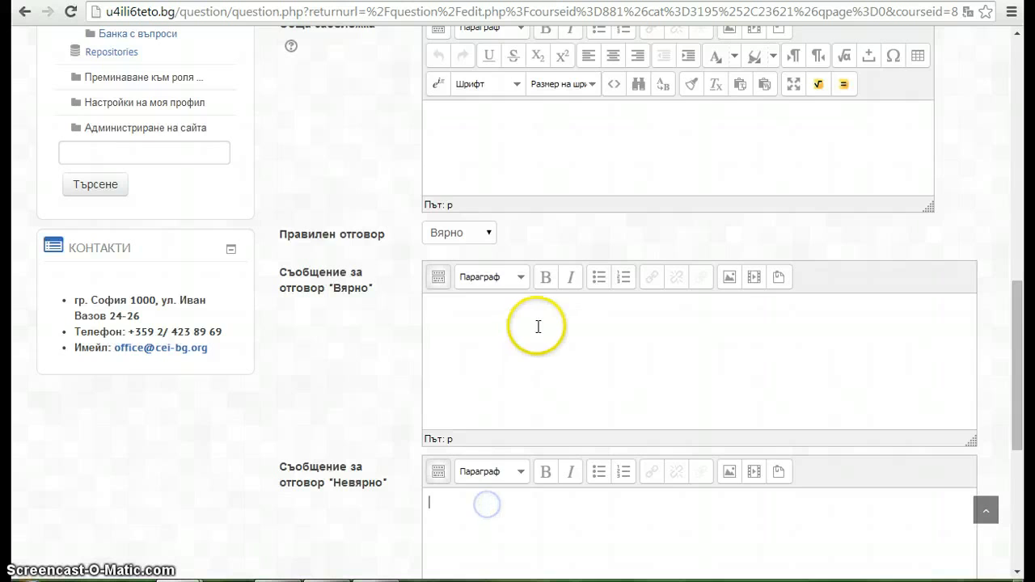
scroll(538, 331, down, 2)
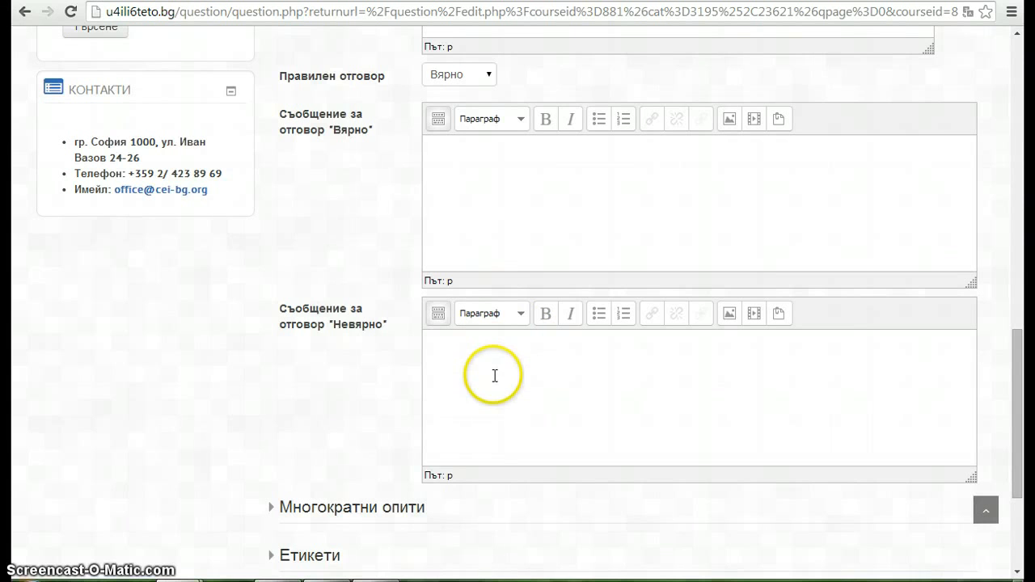
scroll(469, 351, down, 2)
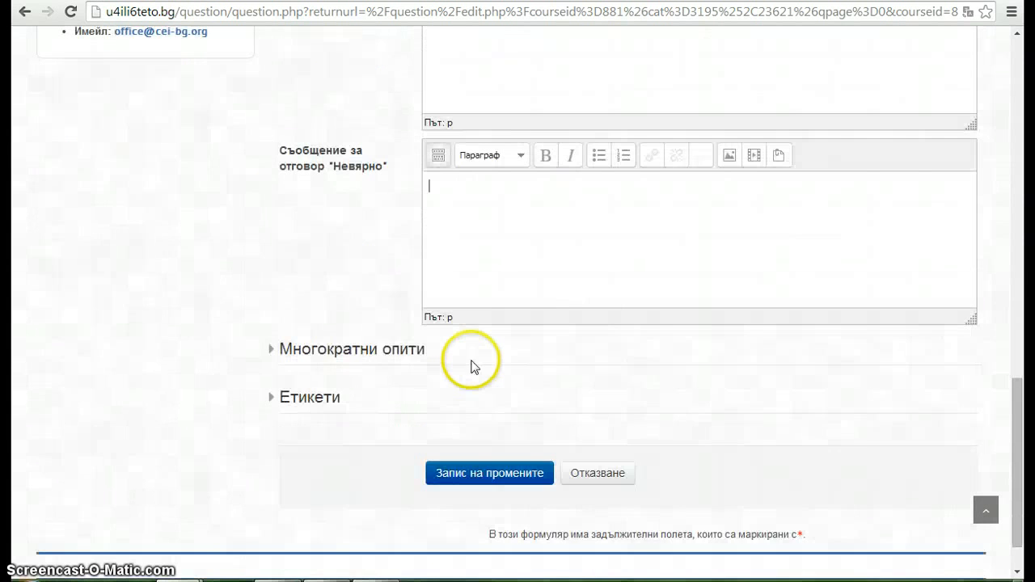
Expand the "Многократни опити" and "Етикети" sections of the question form and save the question.
click(361, 349)
scroll(485, 356, down, 2)
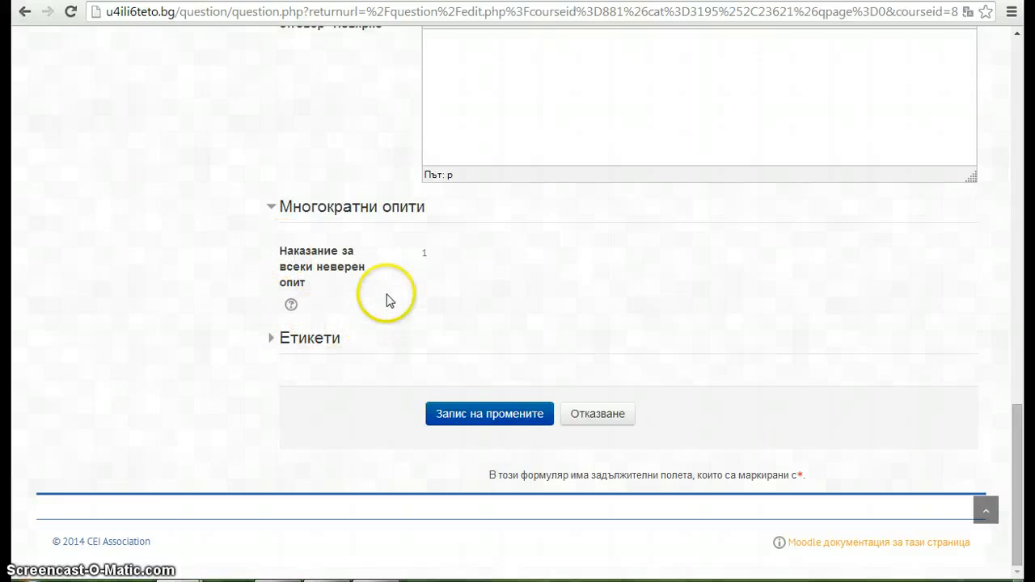
right_click(447, 314)
click(410, 307)
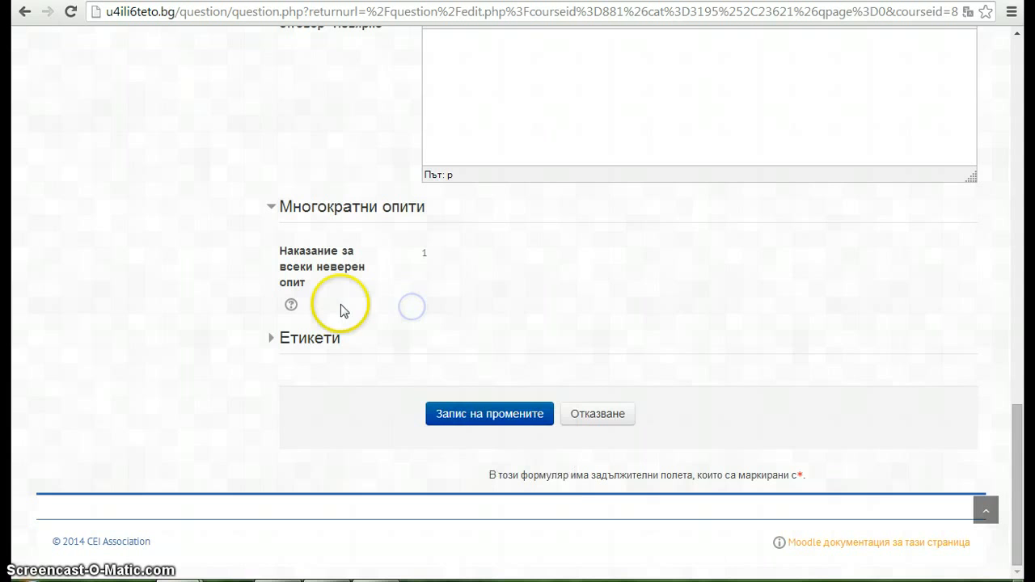
click(307, 339)
scroll(601, 323, down, 3)
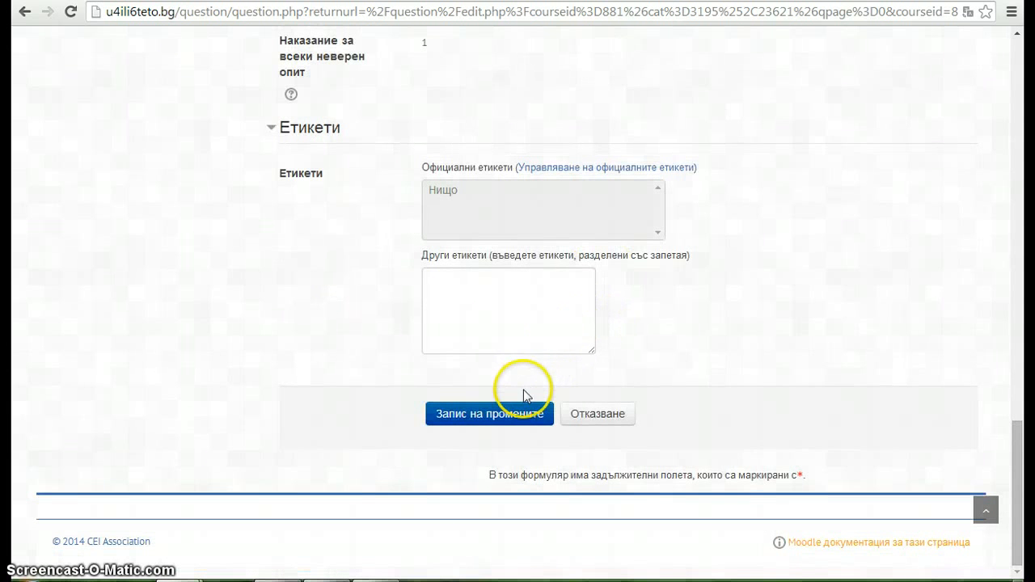
click(517, 414)
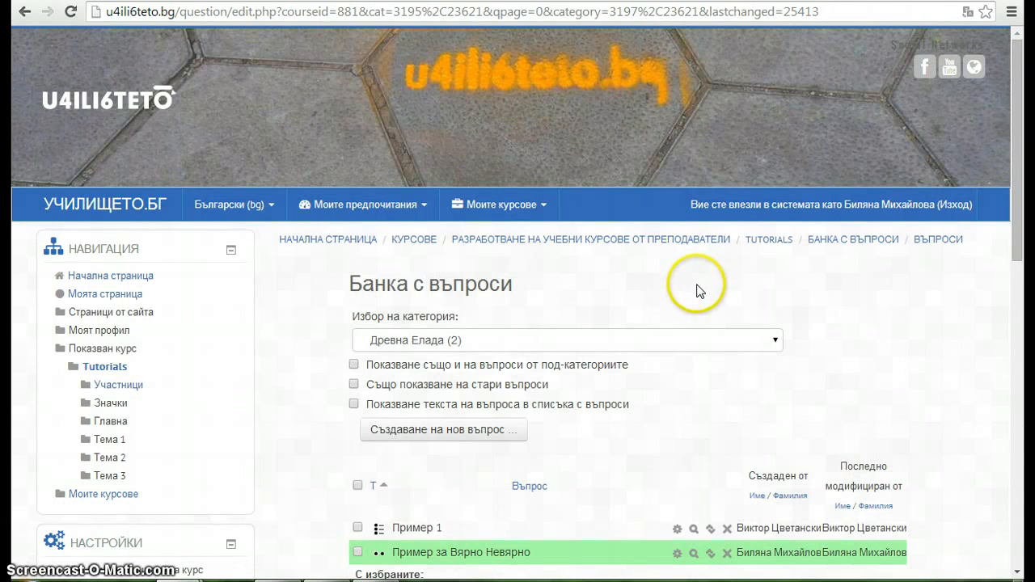
Preview the question "Пример за Вярно Невярно" and submit the answer "Невярно" to test it.
scroll(699, 292, down, 3)
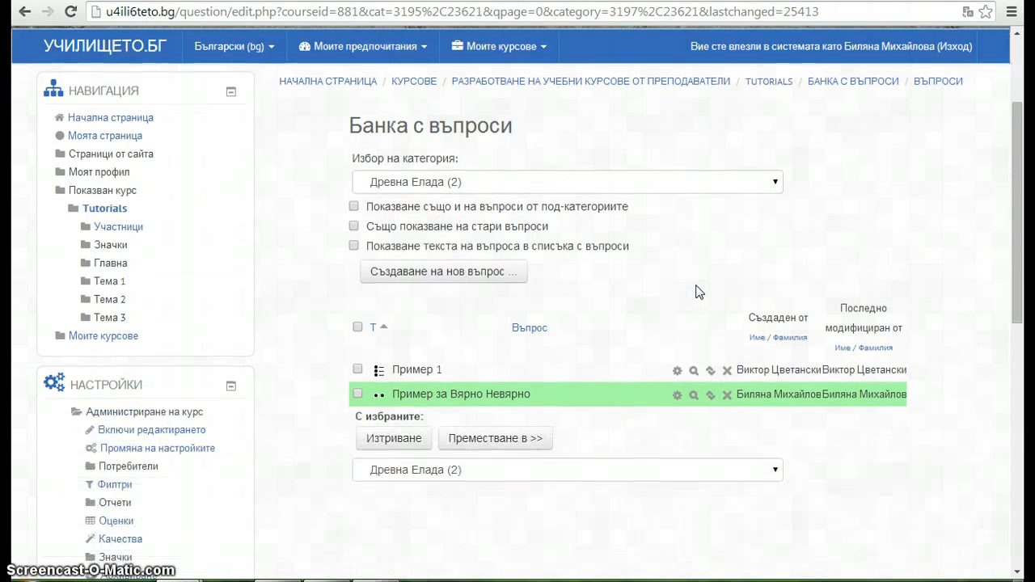
click(694, 316)
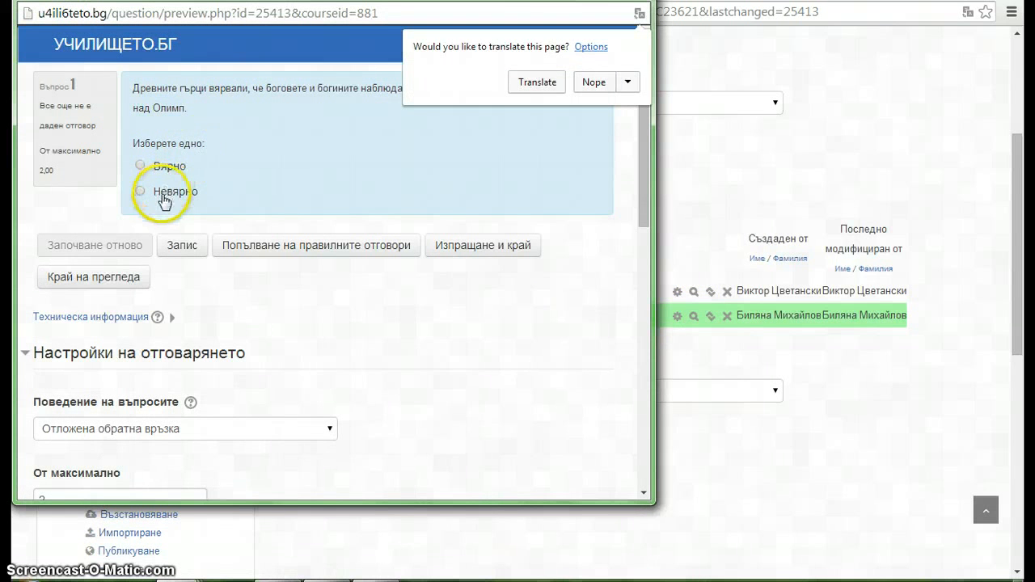
click(595, 83)
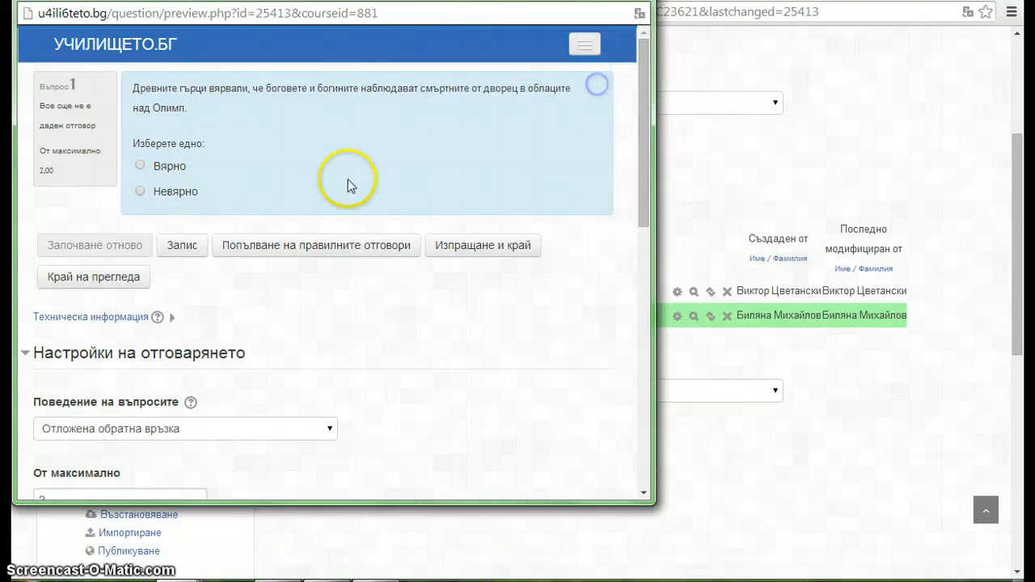
click(141, 191)
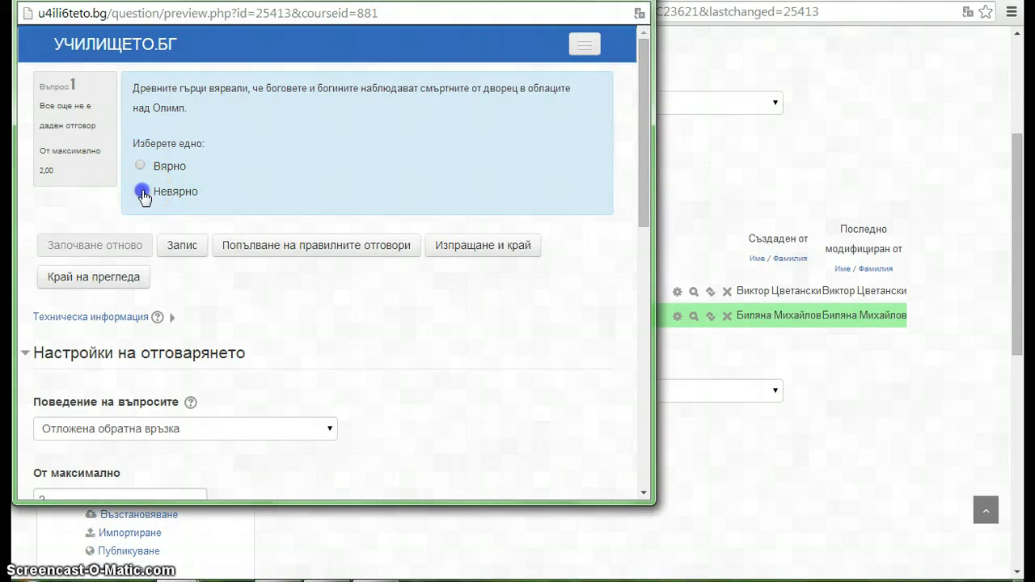
click(490, 247)
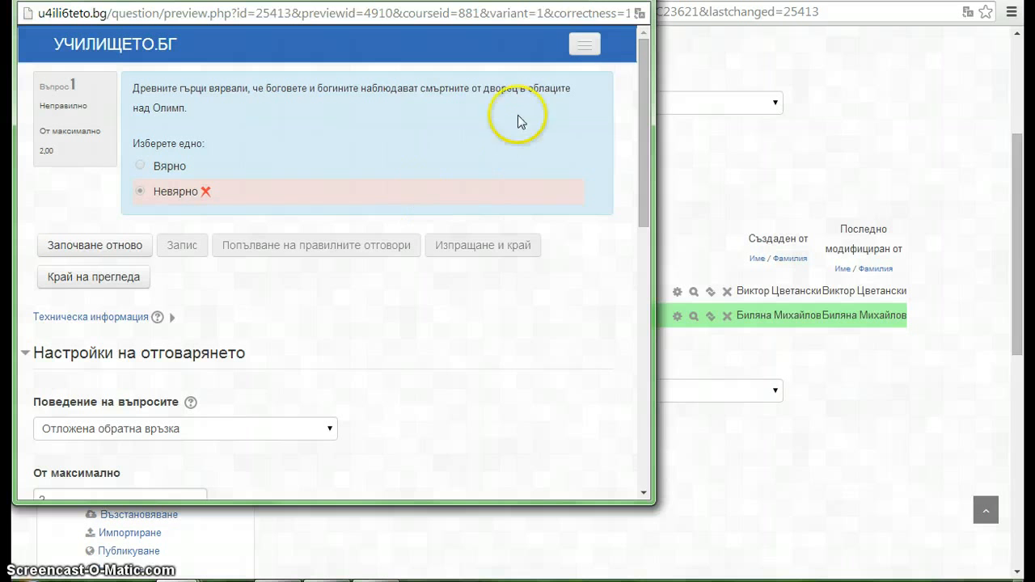
End the question preview and return from the question bank to the Tutorials course page.
click(58, 279)
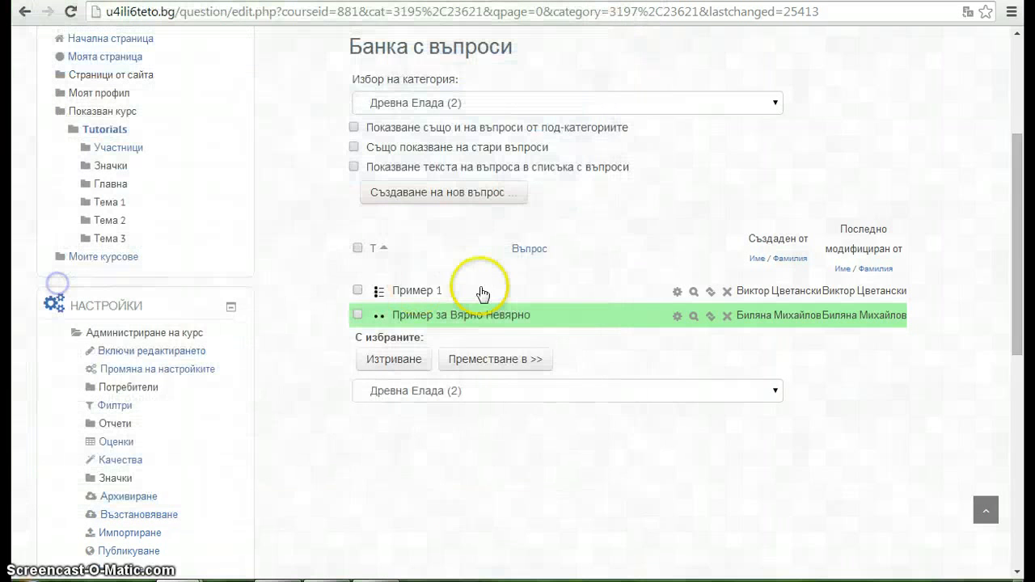
scroll(712, 279, up, 1)
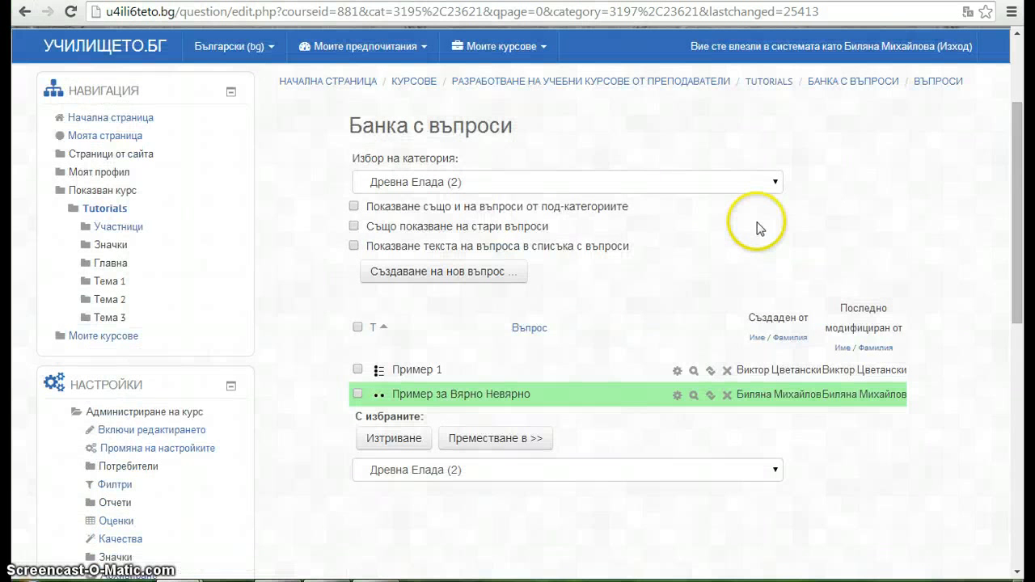
click(768, 82)
scroll(586, 243, down, 1)
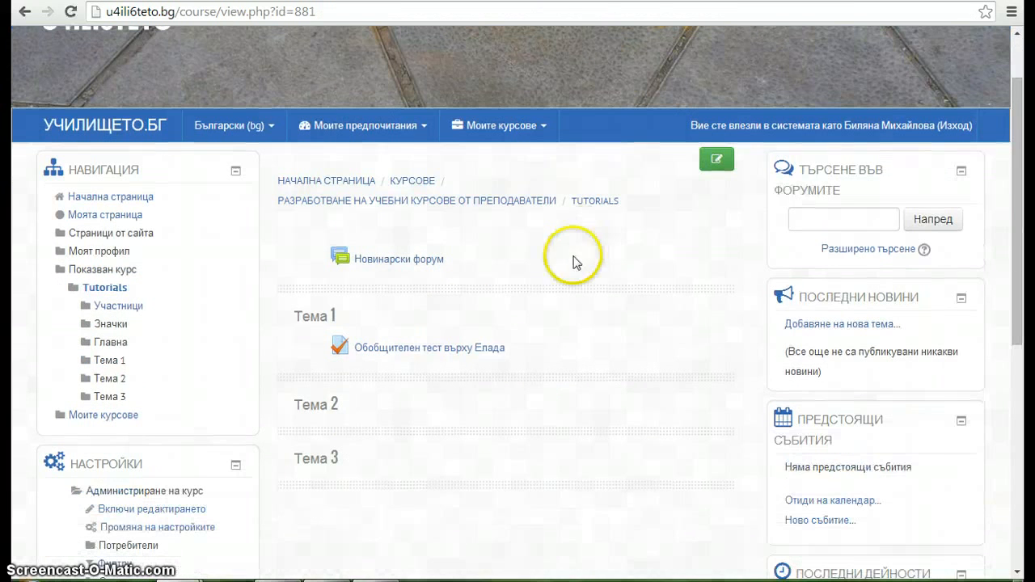
Open the quiz "Обобщителен тест върху Елада" under "Тема 1" for editing its questions.
click(433, 347)
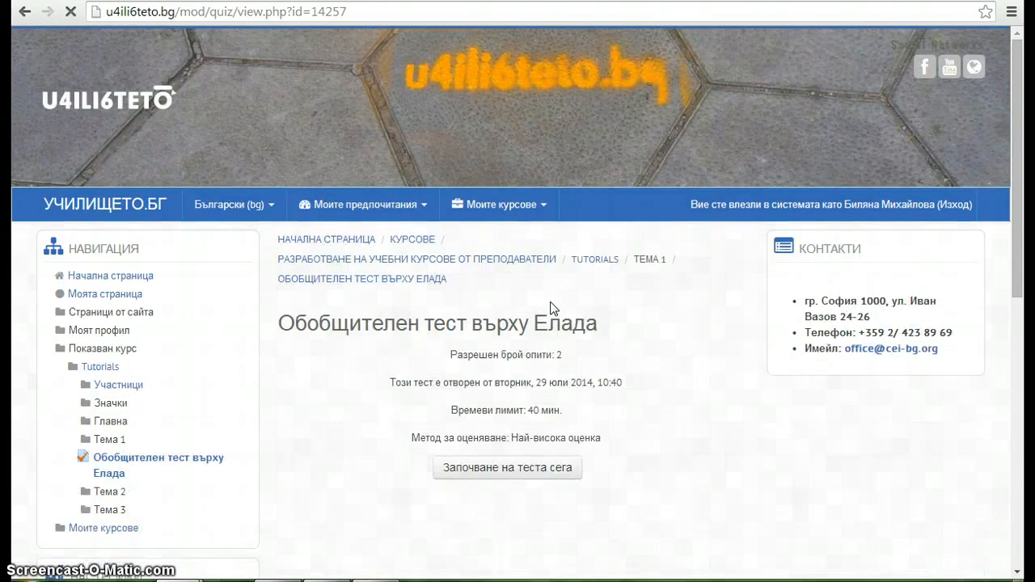
scroll(550, 307, down, 4)
scroll(280, 283, down, 2)
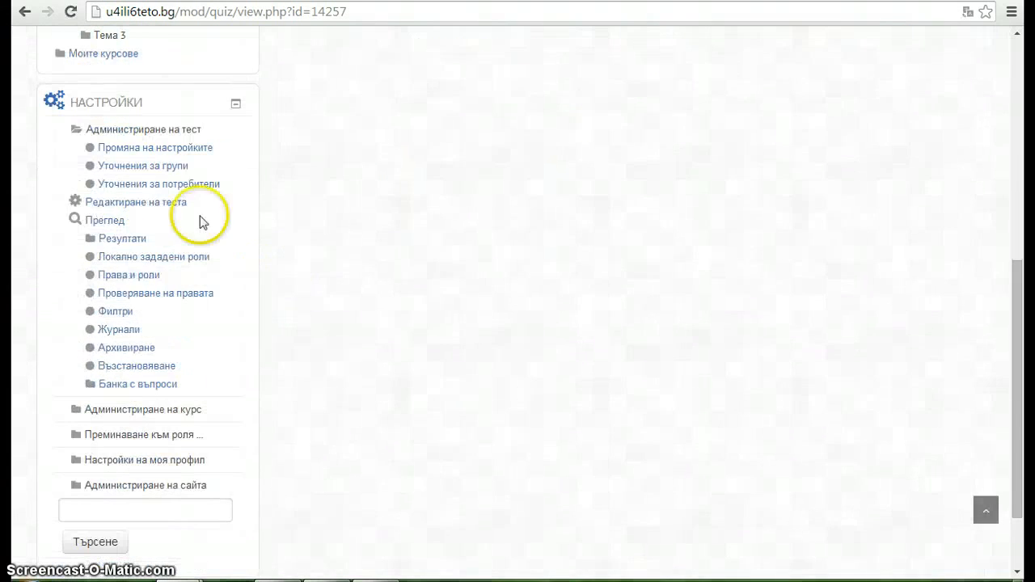
click(176, 204)
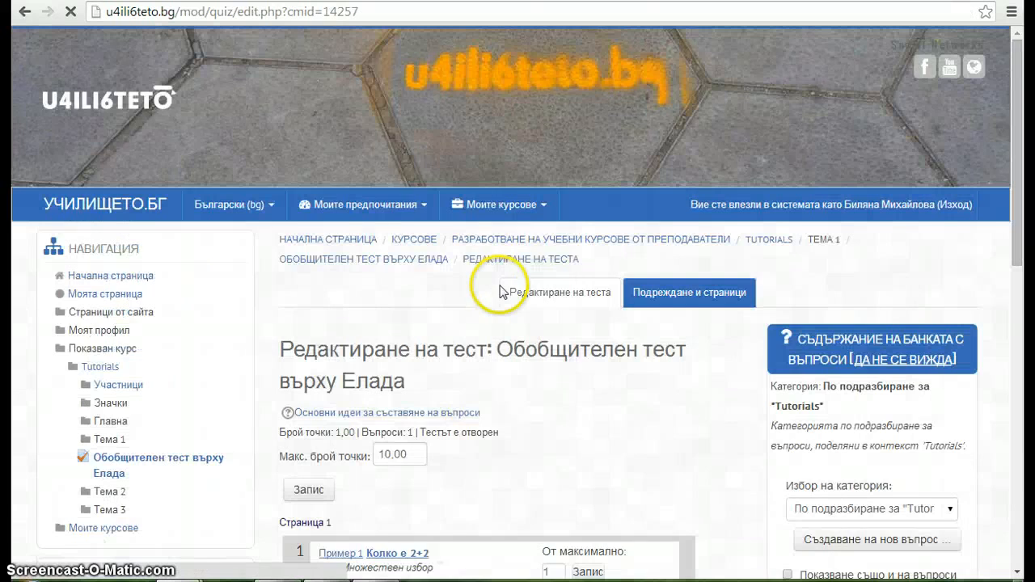
scroll(566, 283, down, 2)
scroll(588, 287, down, 1)
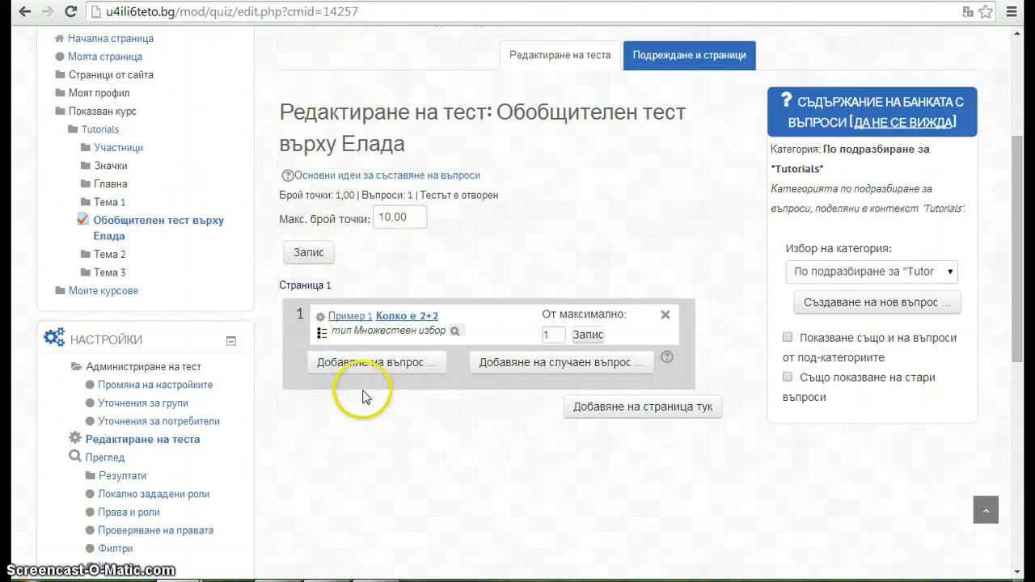
Add the question "Пример за Вярно Невярно" from the category "Древна Елада" to the quiz and save its maximum of 2 points.
click(948, 273)
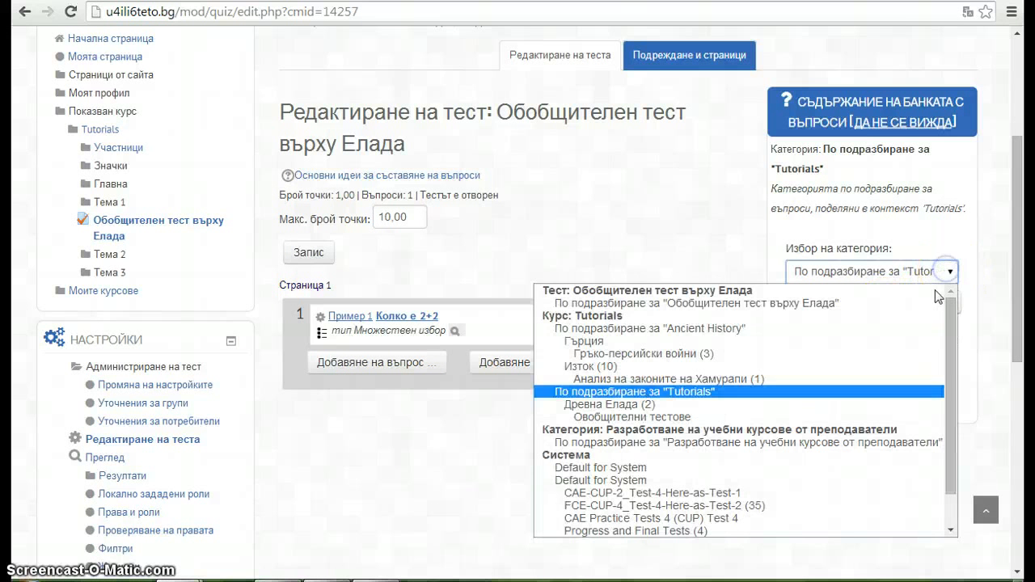
click(882, 405)
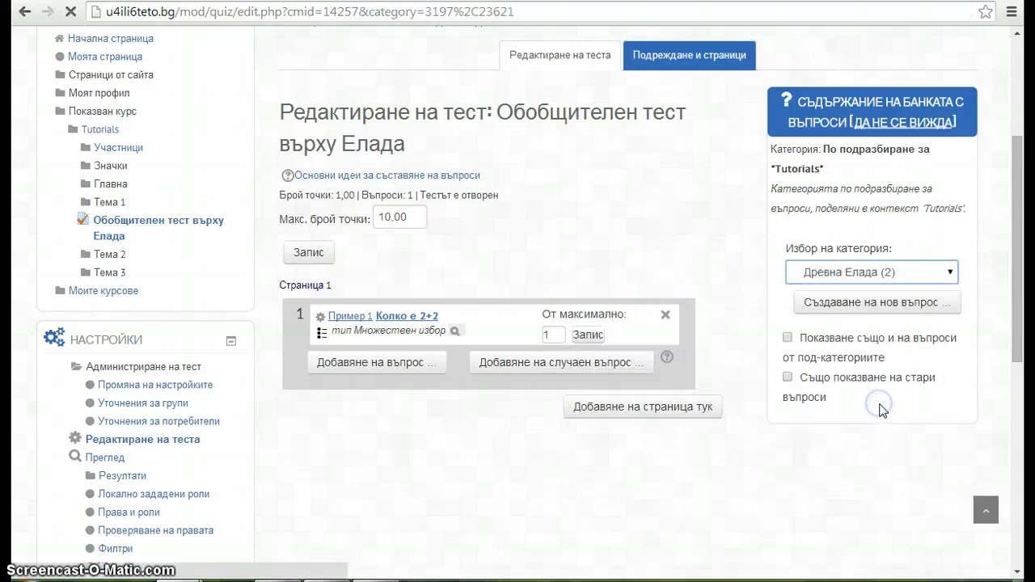
scroll(880, 359, down, 4)
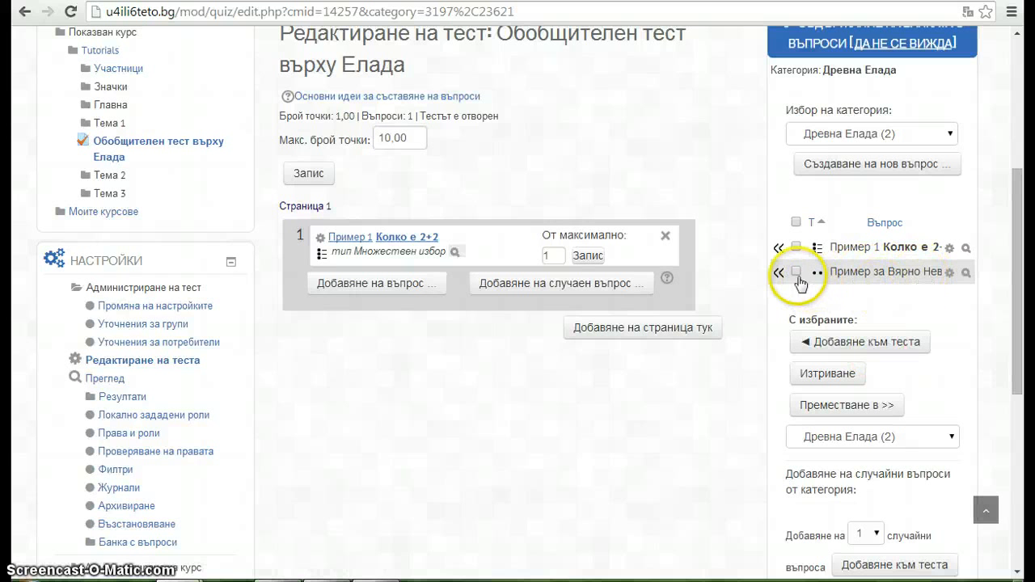
click(835, 348)
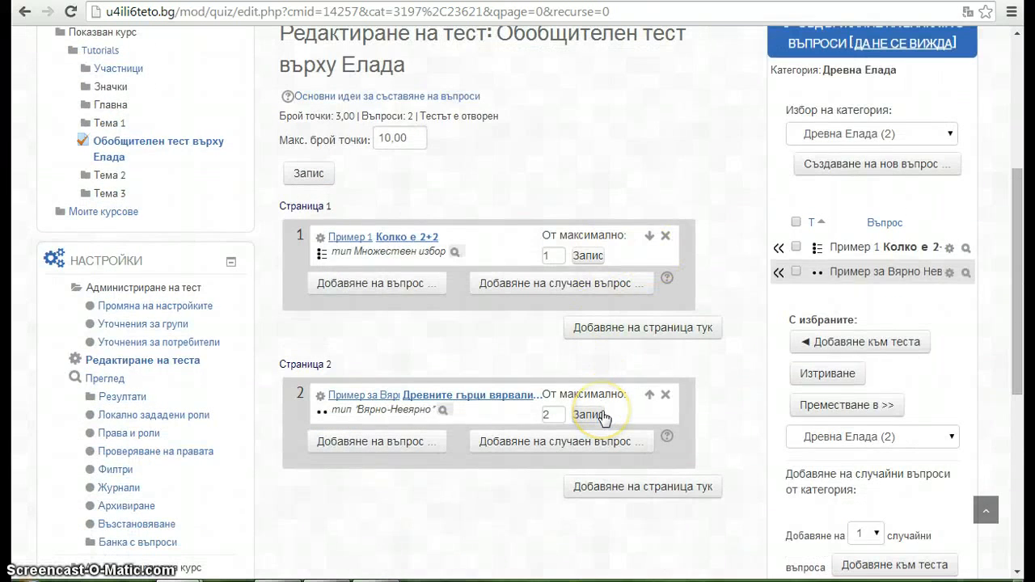
click(588, 415)
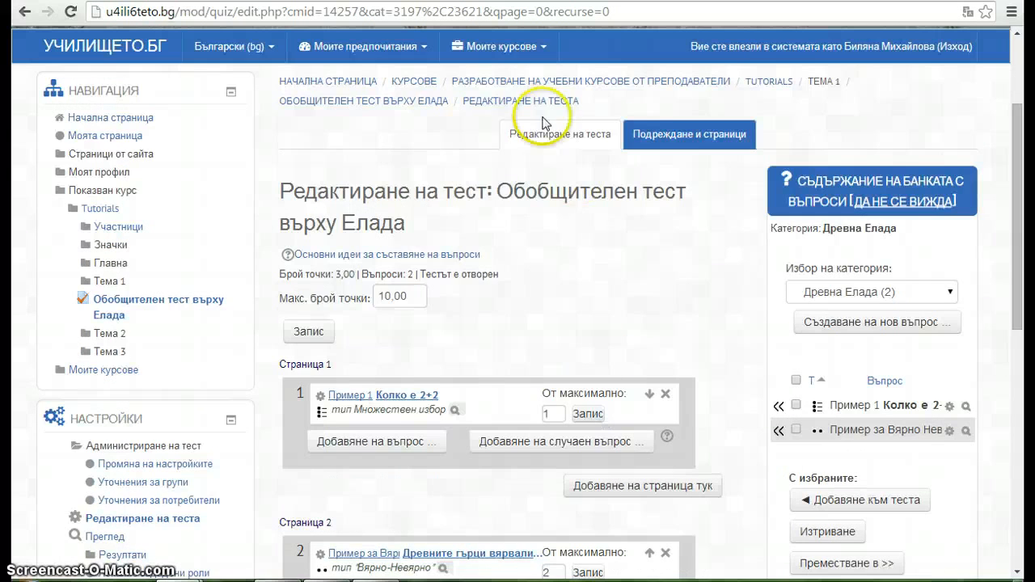
Reopen "Обобщителен тест върху Елада" from the Tutorials course page and start a new quiz attempt.
click(769, 82)
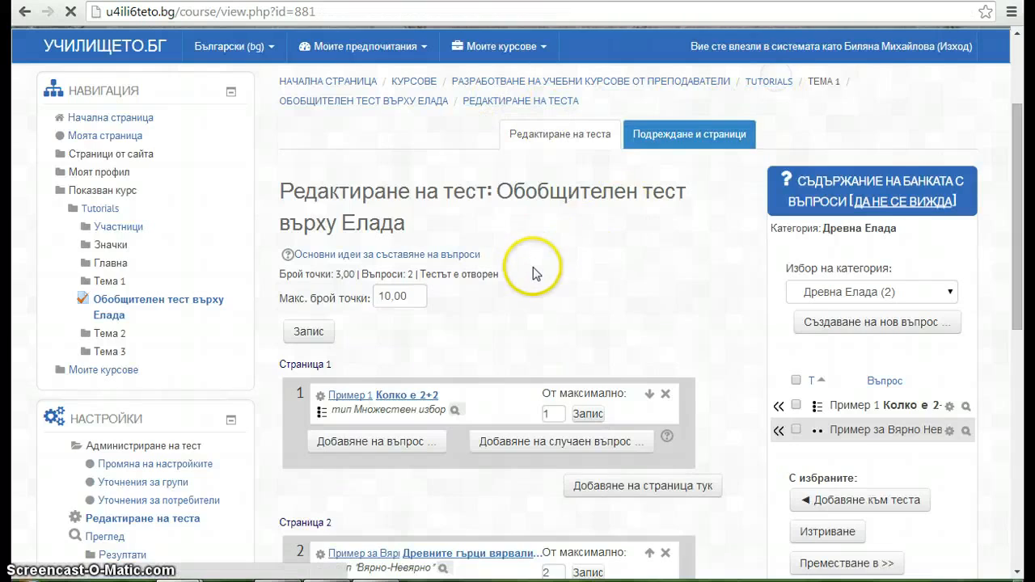
scroll(501, 259, down, 3)
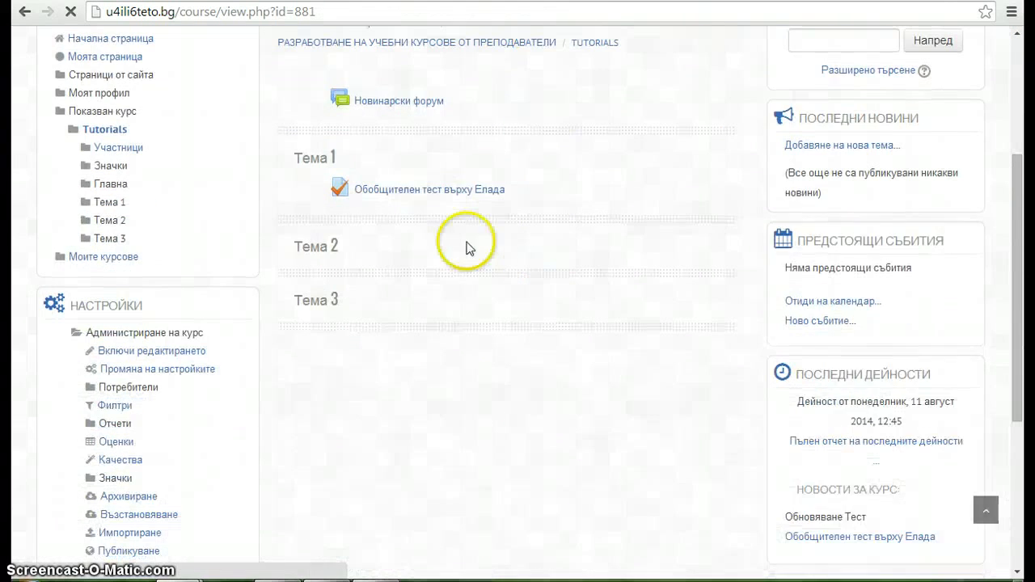
click(455, 190)
scroll(624, 263, down, 2)
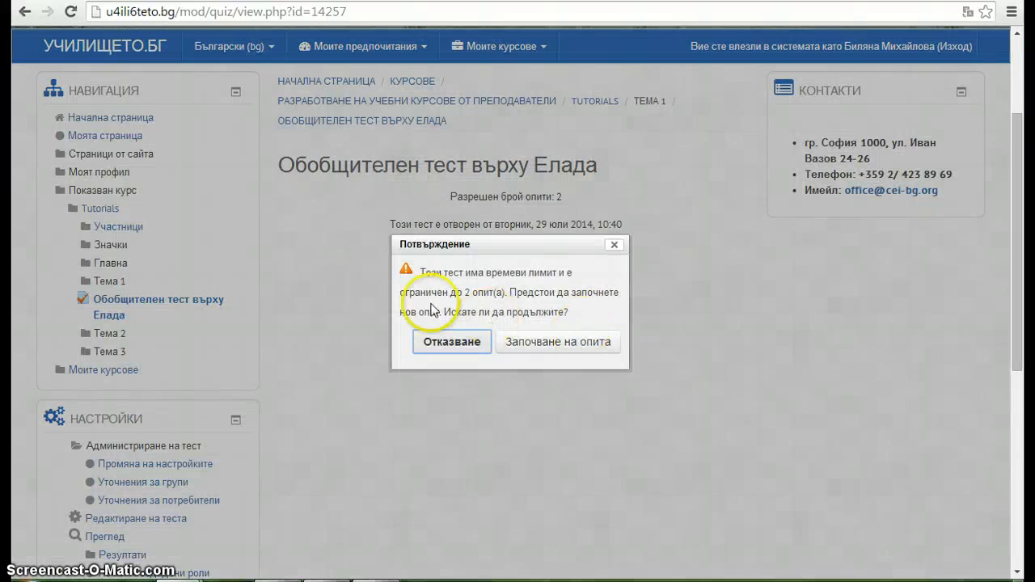
click(568, 344)
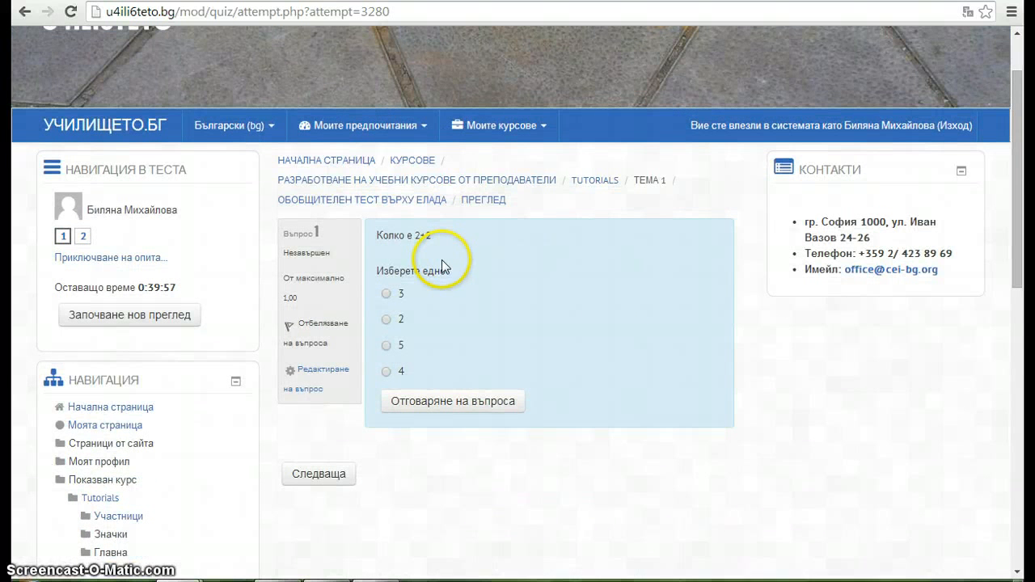
Skip the unanswered question "Колко е 2+2" and display the true/false question on the quiz's second page.
scroll(449, 322, down, 1)
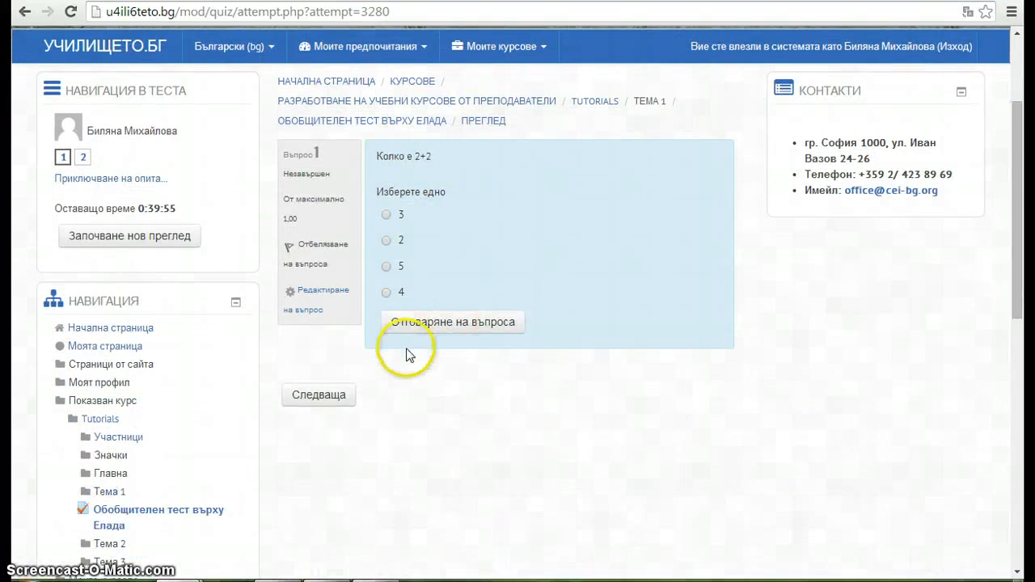
click(341, 393)
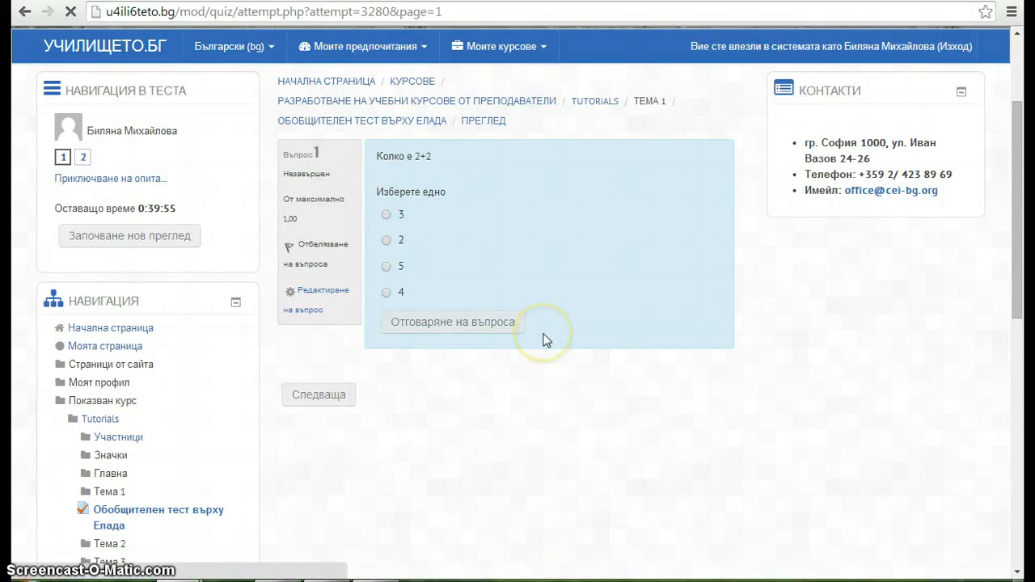
scroll(450, 277, down, 1)
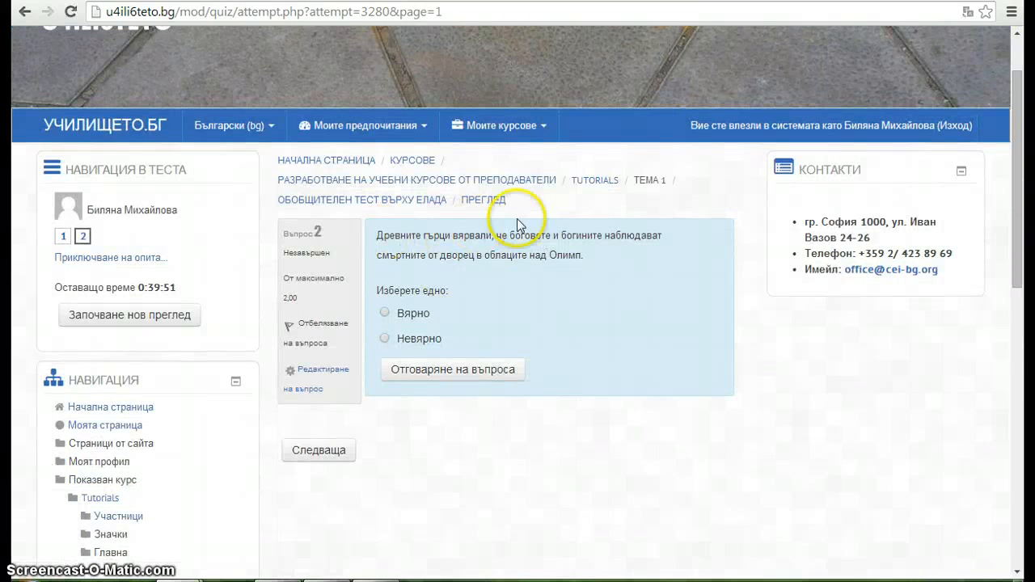